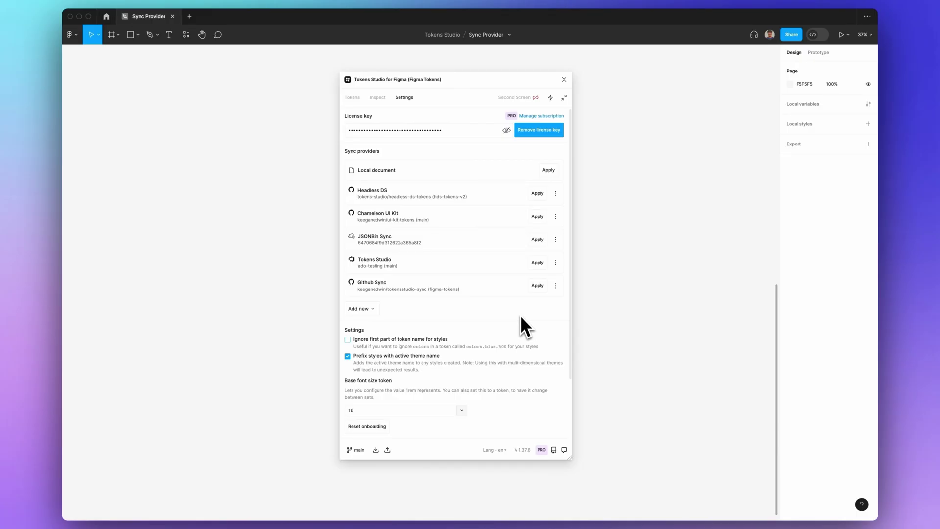
Step: Check that GitLab appears in Tokens Studio's Add new sync provider list, then close it
{"action": "left_click", "coordinate": [372, 308]}
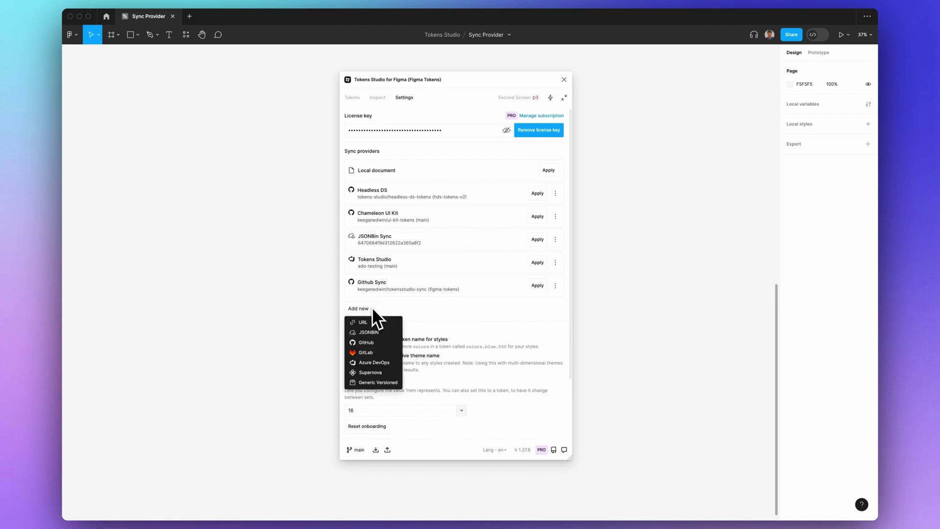
{"action": "left_click", "coordinate": [428, 328]}
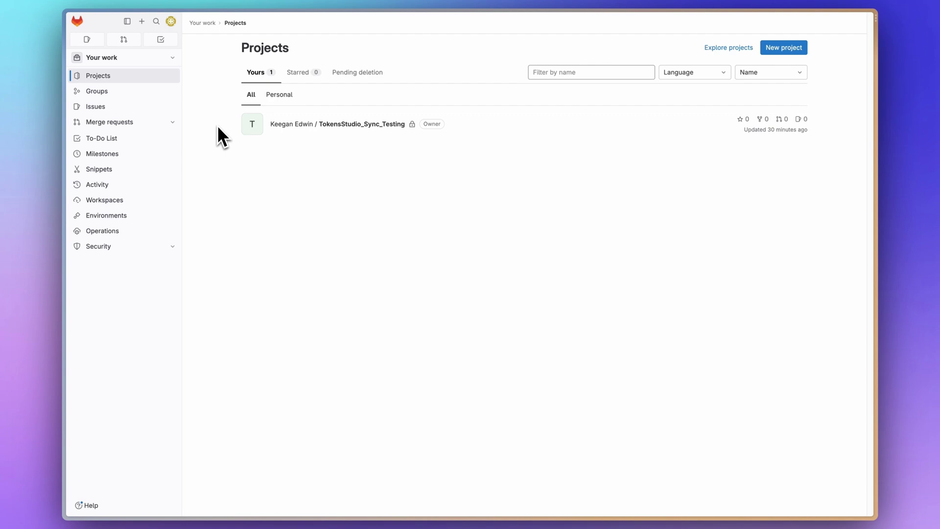
Step: In Access Tokens preferences, name a new token Studio-testing, keeping expiry 2023-08-26
{"action": "left_click", "coordinate": [171, 21]}
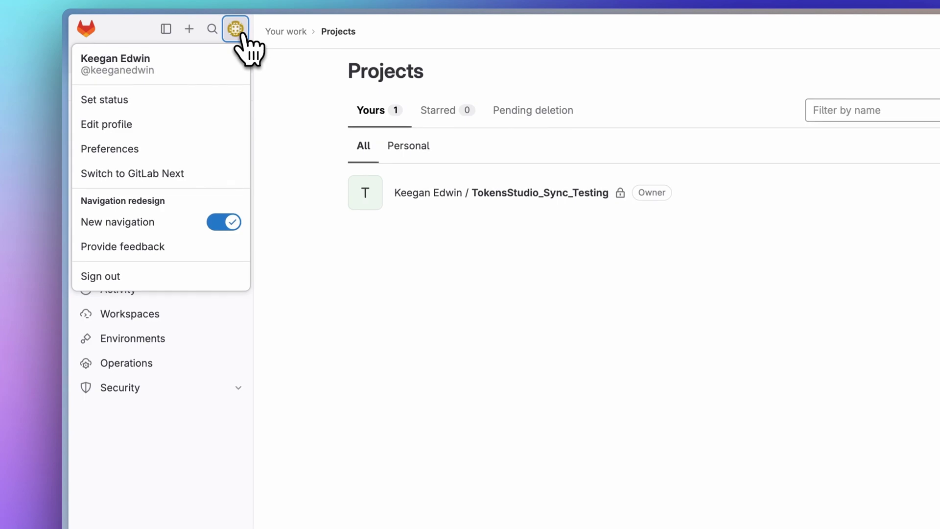
{"action": "left_click", "coordinate": [220, 151]}
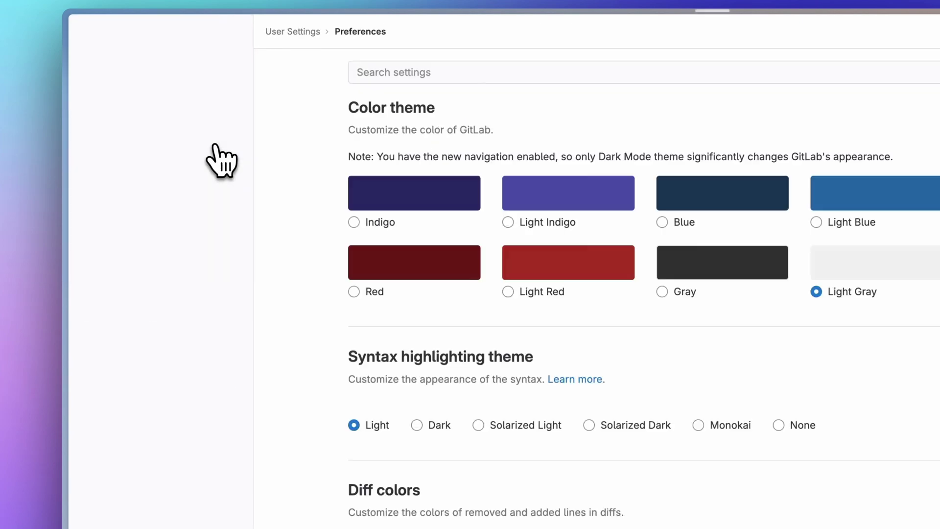
{"action": "left_click", "coordinate": [191, 240]}
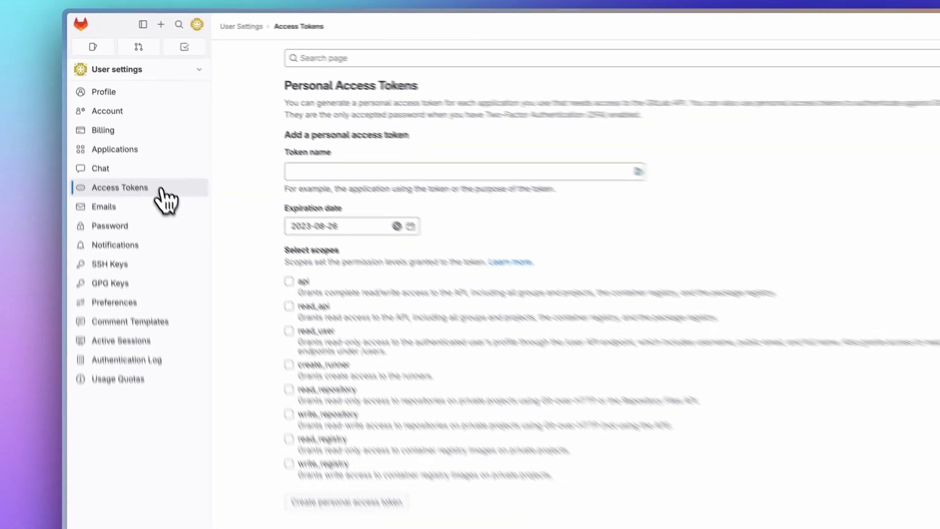
{"action": "left_click", "coordinate": [313, 174]}
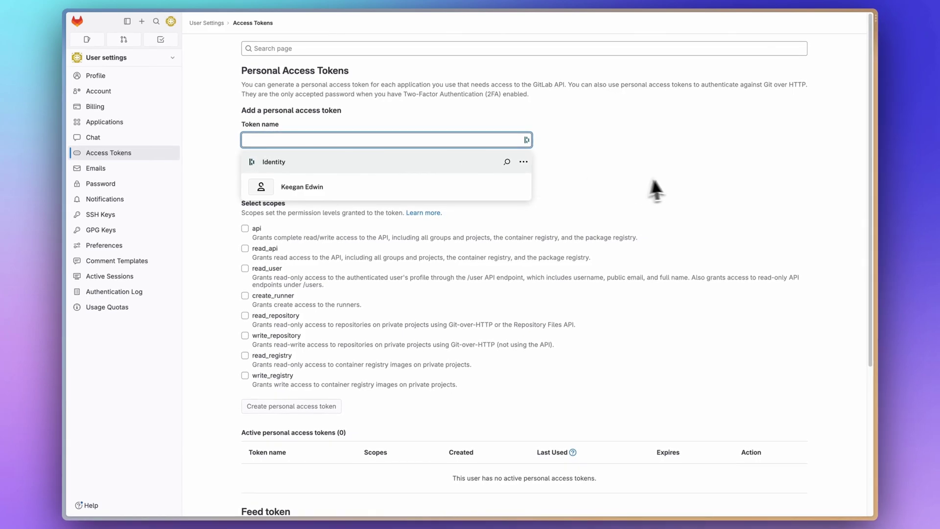
{"action": "key", "text": "Escape"}
{"action": "type", "text": "Stu"}
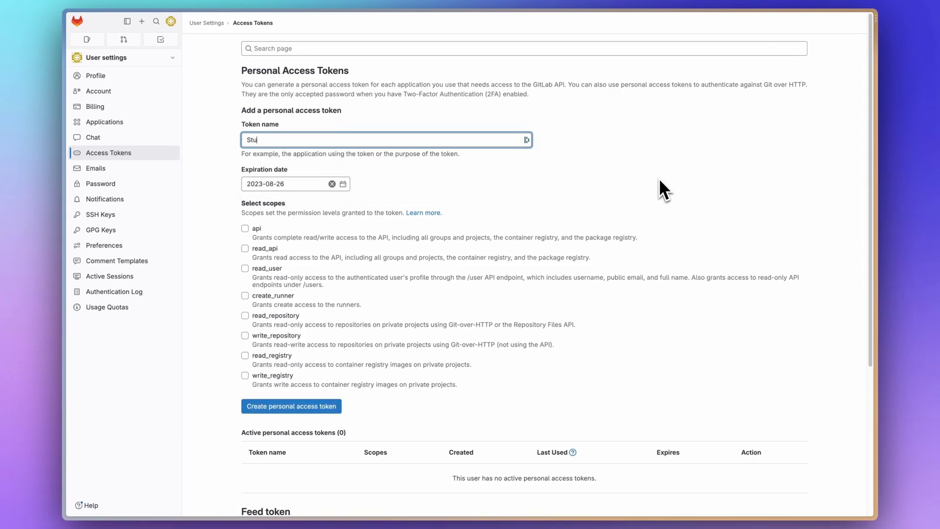
{"action": "type", "text": "dio-testing"}
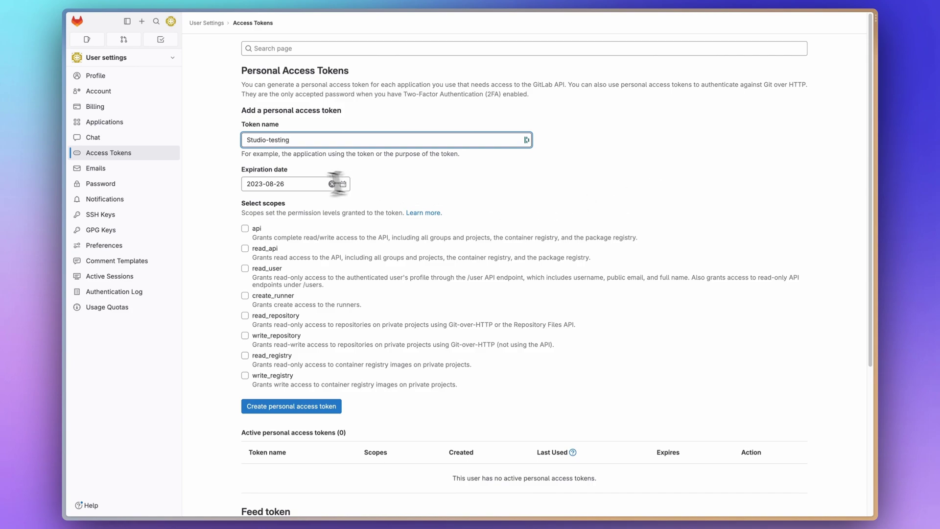
{"action": "left_click", "coordinate": [301, 184]}
{"action": "left_click", "coordinate": [386, 179]}
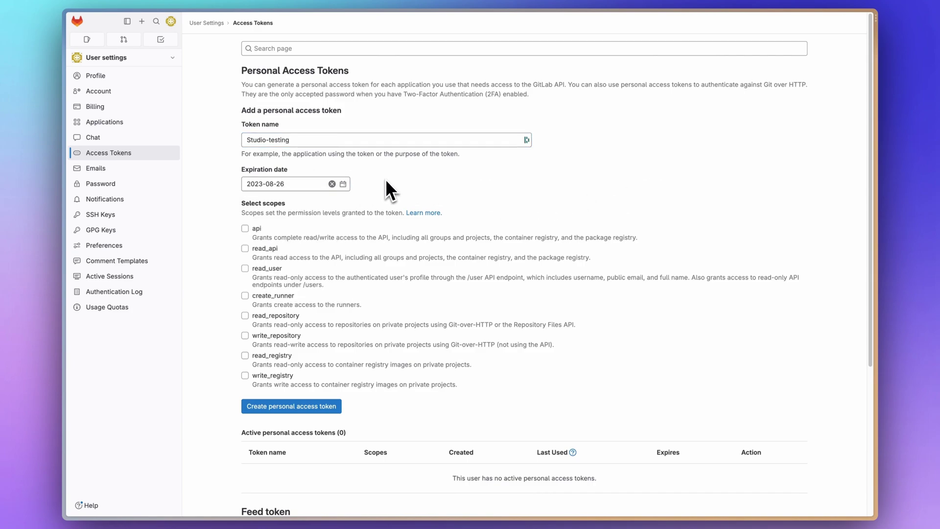
Step: Grant the token api scope, create it, and copy it to the clipboard
{"action": "left_click", "coordinate": [256, 228]}
{"action": "left_click", "coordinate": [319, 413]}
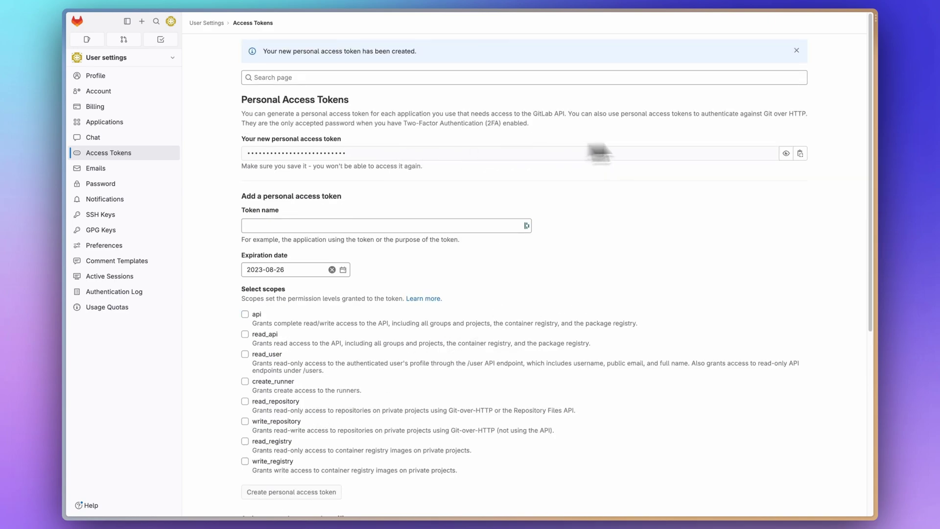
{"action": "left_click", "coordinate": [800, 153]}
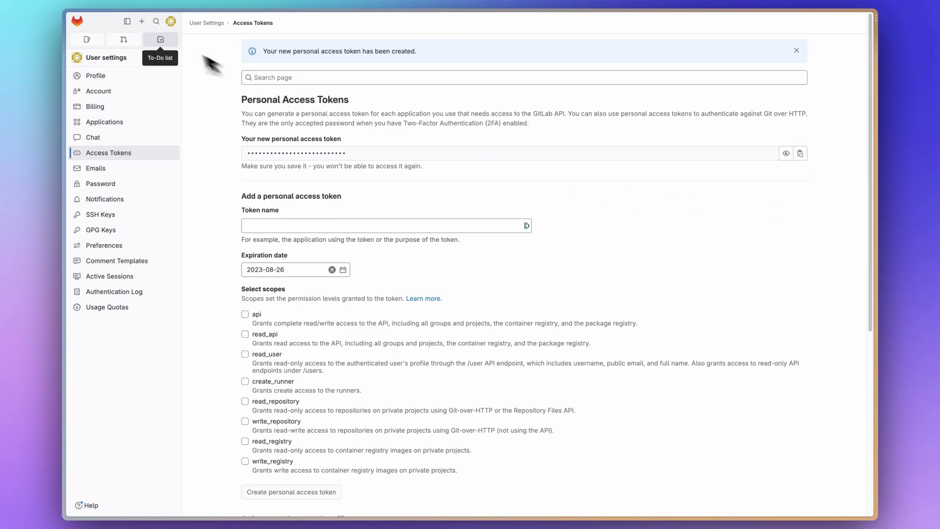
{"action": "left_click", "coordinate": [77, 22]}
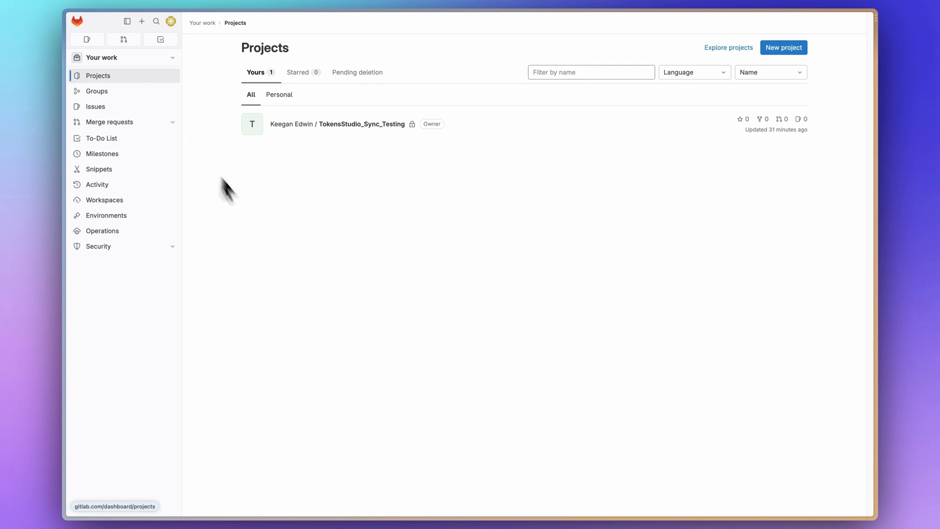
Step: Add a GitLab sync provider named Gitlab and paste in the access token
{"action": "left_click", "coordinate": [389, 126]}
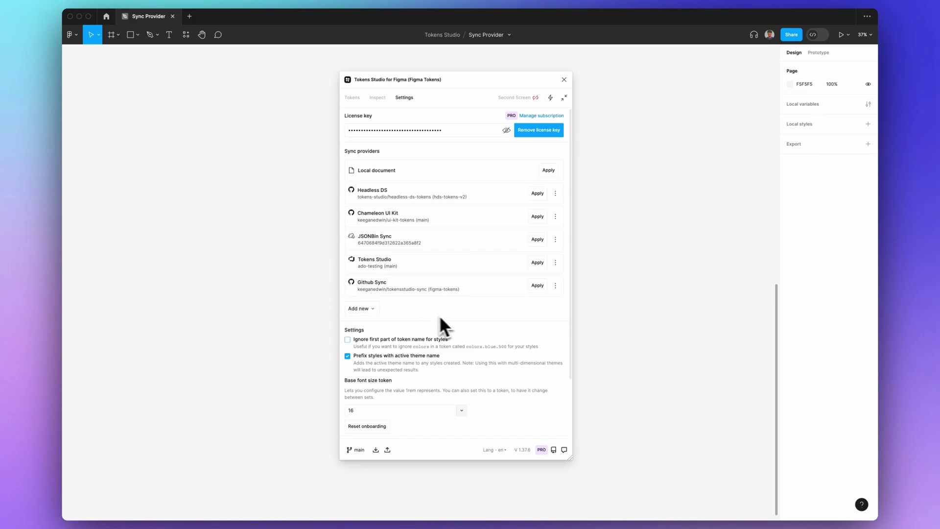
{"action": "left_click", "coordinate": [372, 309]}
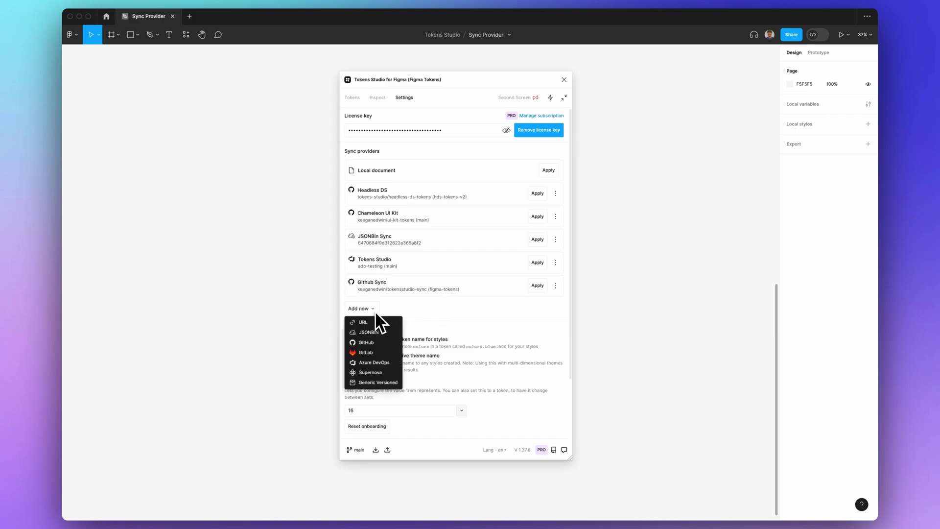
{"action": "left_click", "coordinate": [381, 351]}
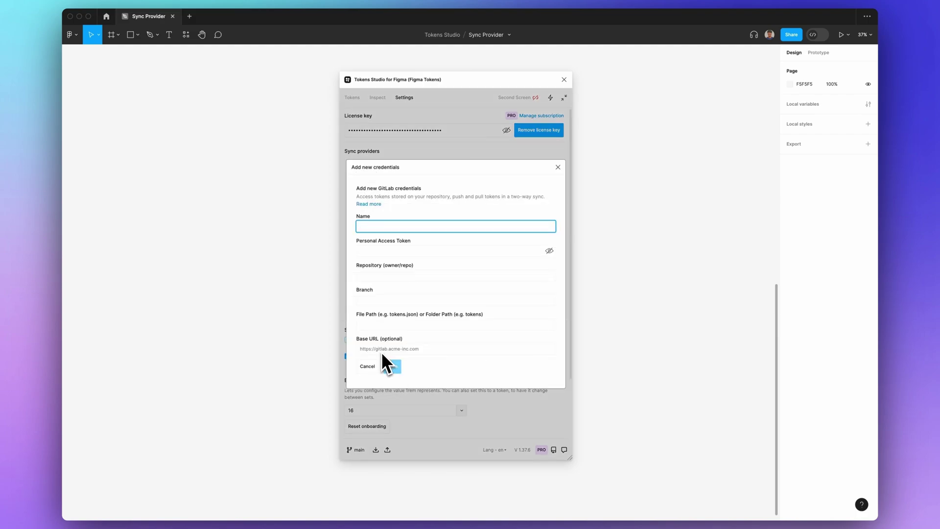
{"action": "type", "text": "Gitlab"}
{"action": "key", "text": "Tab"}
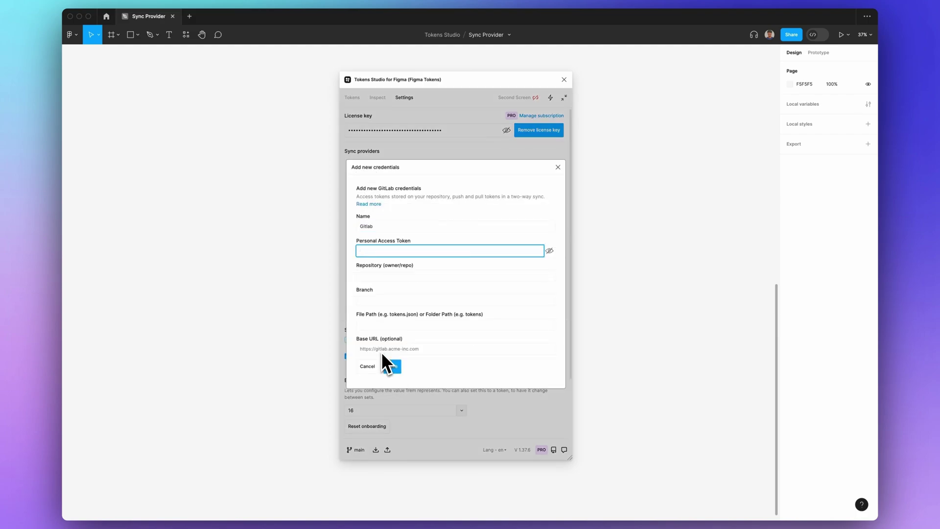
{"action": "key", "text": "super+v"}
Step: Set the repository to the sync-testing project, branch main, file path themes, and save
{"action": "left_click", "coordinate": [417, 275]}
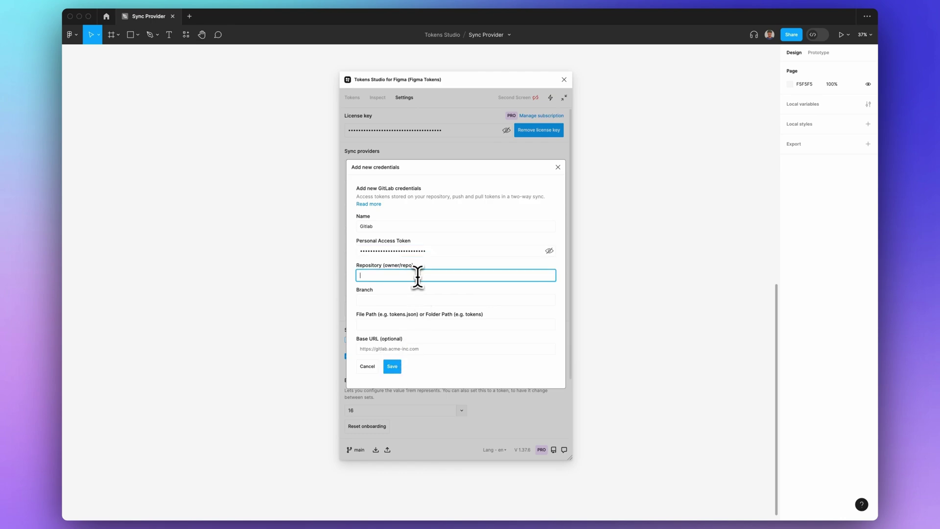
{"action": "type", "text": "keegan"}
{"action": "type", "text": "edwin./t"}
{"action": "type", "text": "/tokensstudio_s"}
{"action": "type", "text": "ync_testing"}
{"action": "key", "text": "Tab"}
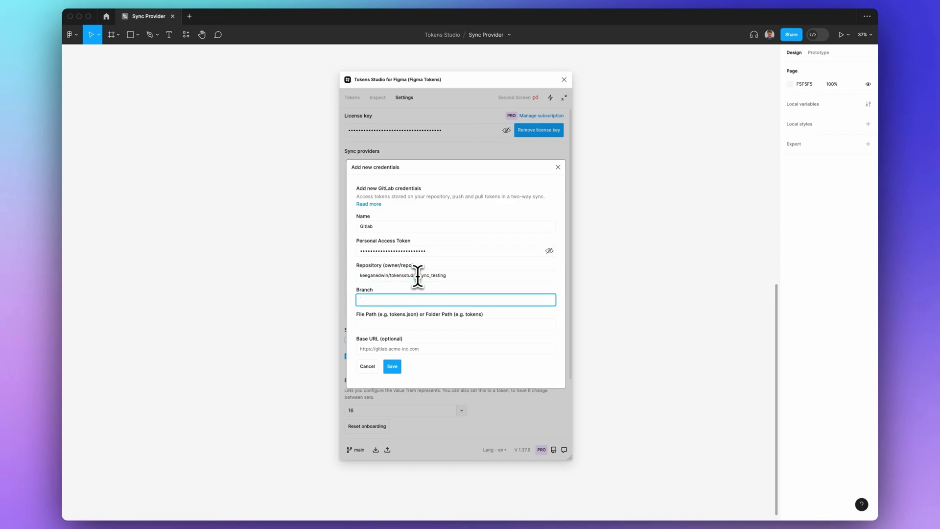
{"action": "type", "text": "main"}
{"action": "key", "text": "Tab"}
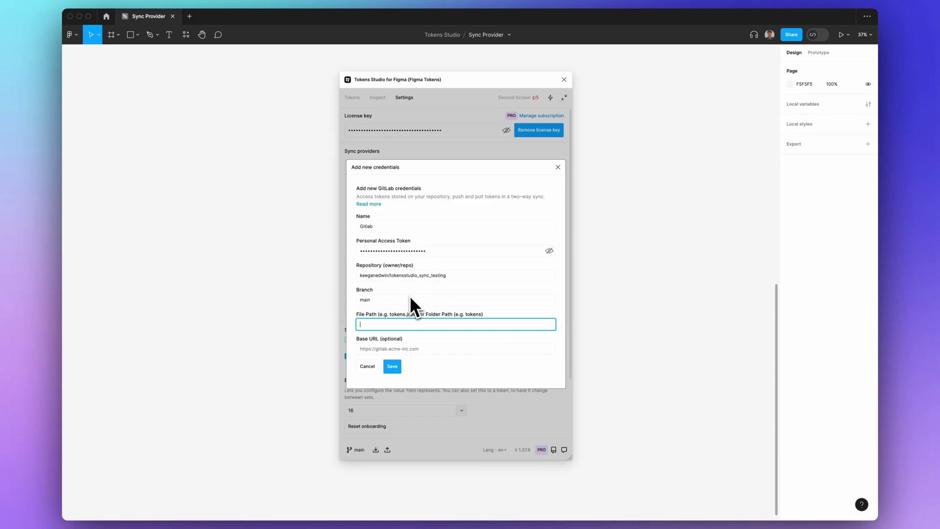
{"action": "type", "text": "themes"}
{"action": "left_click", "coordinate": [392, 366]}
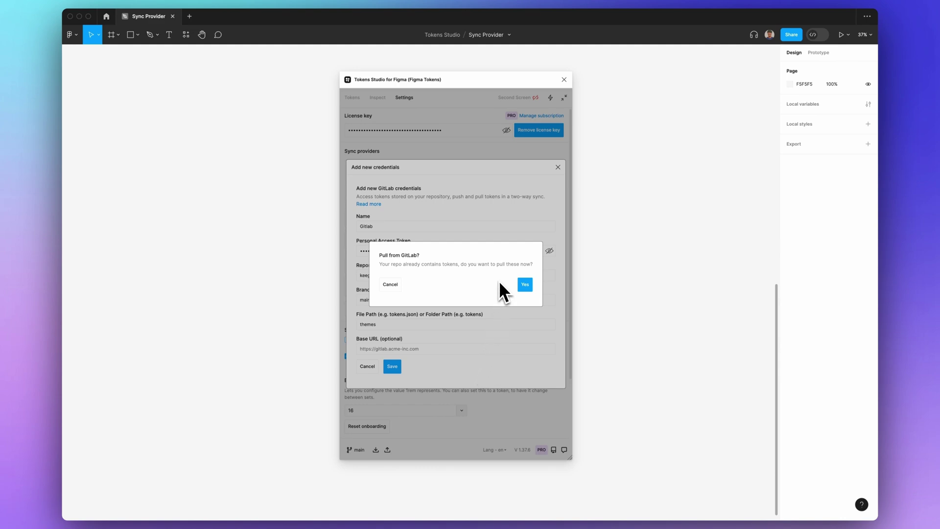
Step: Accept pulling the repository's existing tokens from GitLab into Tokens Studio
{"action": "left_click", "coordinate": [525, 285]}
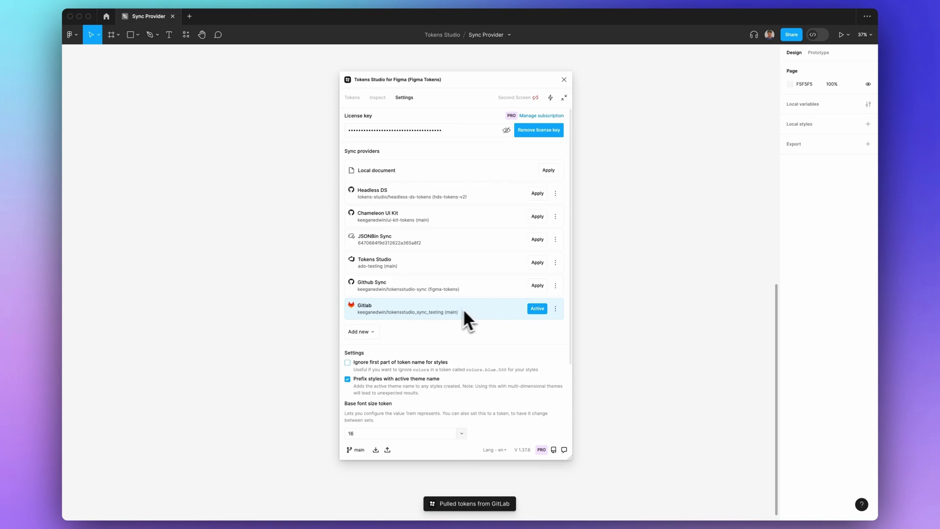
Step: Enable the light token set and browse the global and light set tokens
{"action": "left_click", "coordinate": [355, 97]}
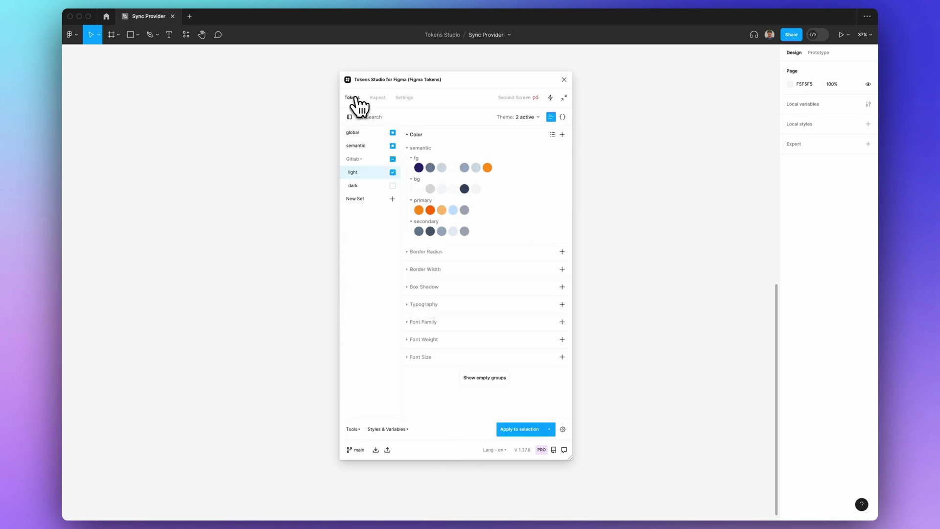
{"action": "left_click", "coordinate": [393, 172]}
{"action": "left_click", "coordinate": [519, 118]}
{"action": "left_click", "coordinate": [520, 120]}
{"action": "left_click", "coordinate": [376, 136]}
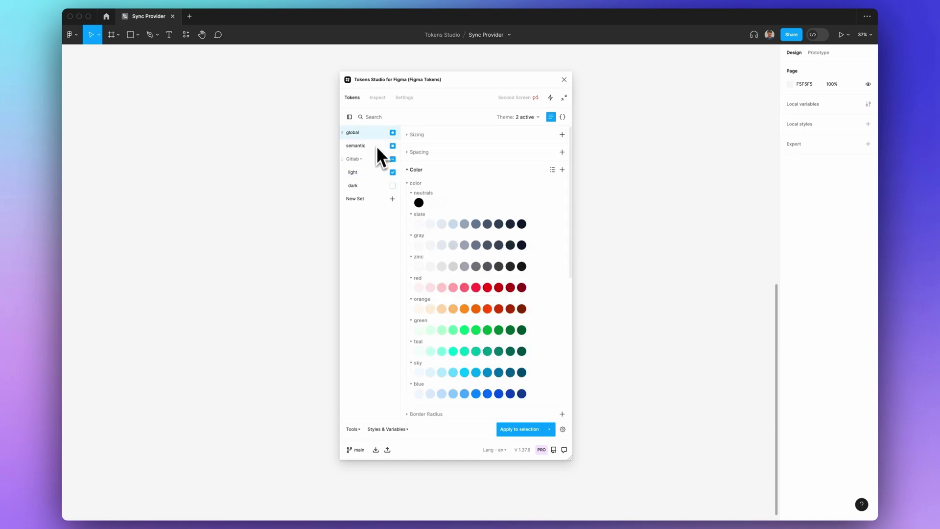
{"action": "left_click", "coordinate": [378, 173]}
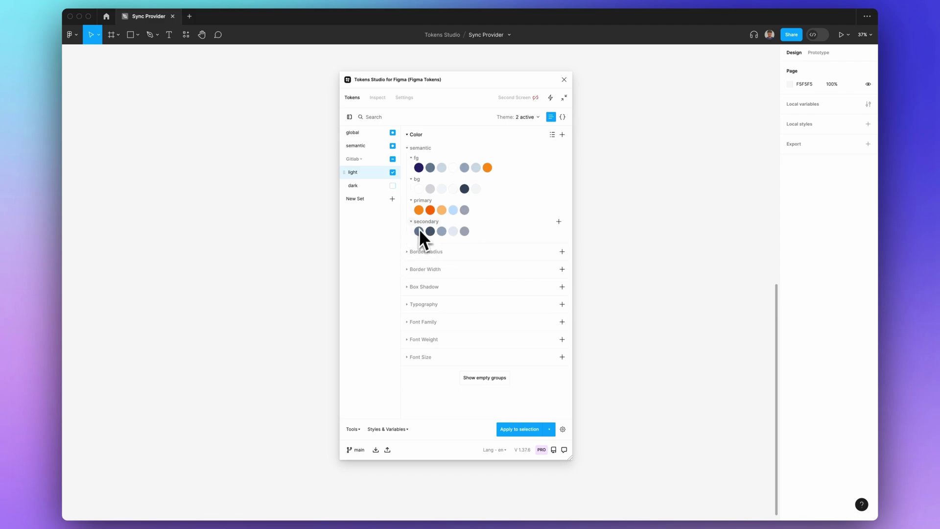
Step: Change the semantic.primary.default token colour to red #f02727 and save it
{"action": "right_click", "coordinate": [421, 214]}
{"action": "left_click", "coordinate": [443, 245]}
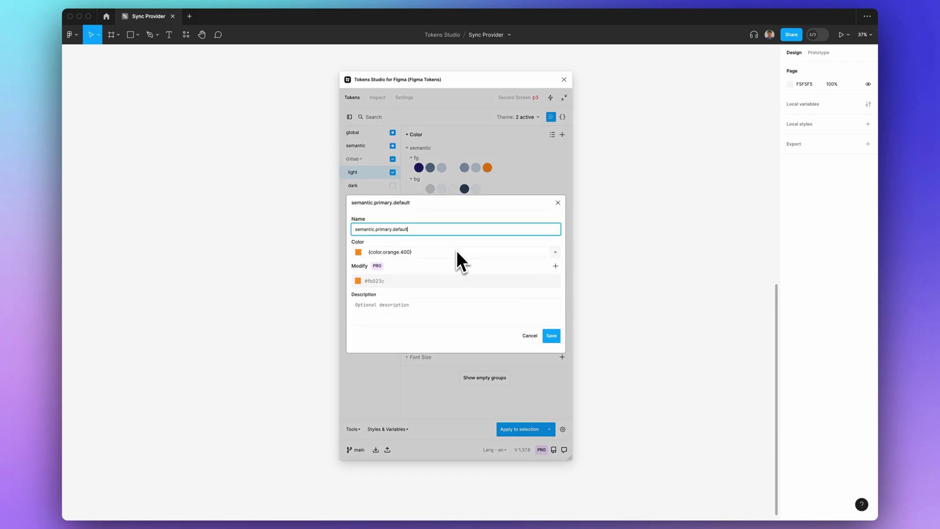
{"action": "left_click", "coordinate": [447, 252]}
{"action": "left_click", "coordinate": [359, 253]}
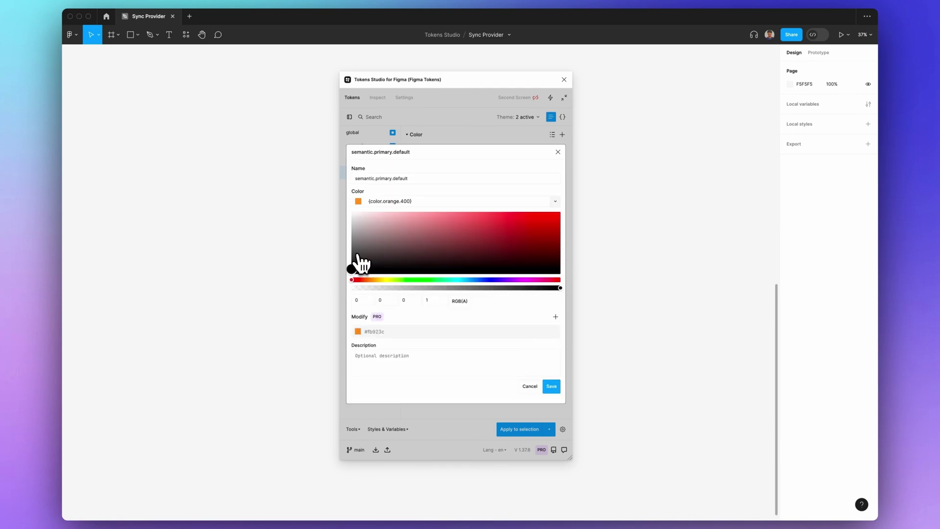
{"action": "left_click", "coordinate": [527, 224]}
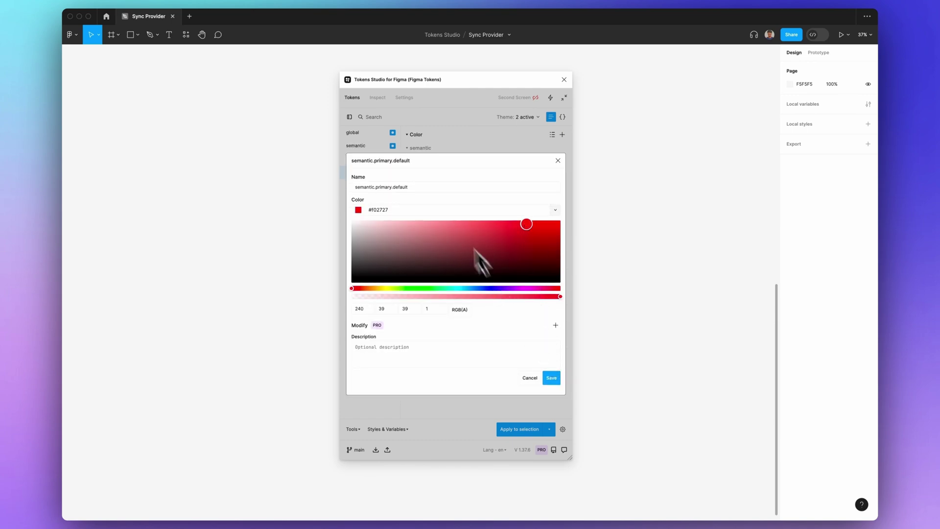
{"action": "left_click", "coordinate": [557, 381]}
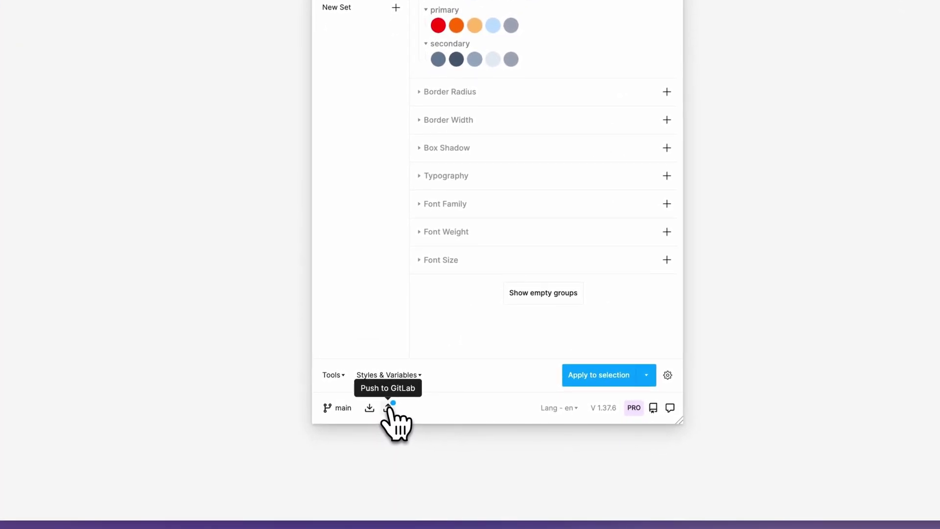
Step: Push the token change to GitLab with a commit message describing the primary.default change
{"action": "left_click", "coordinate": [388, 408]}
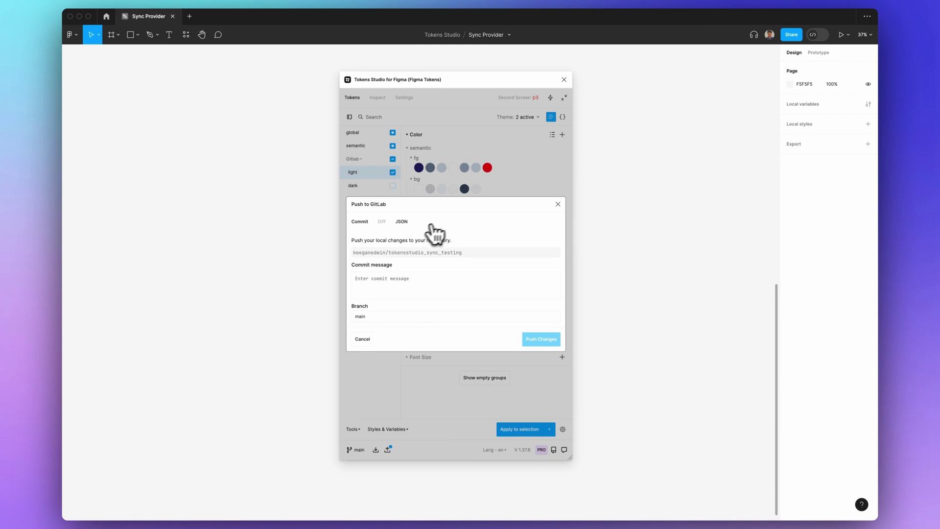
{"action": "left_click", "coordinate": [383, 224]}
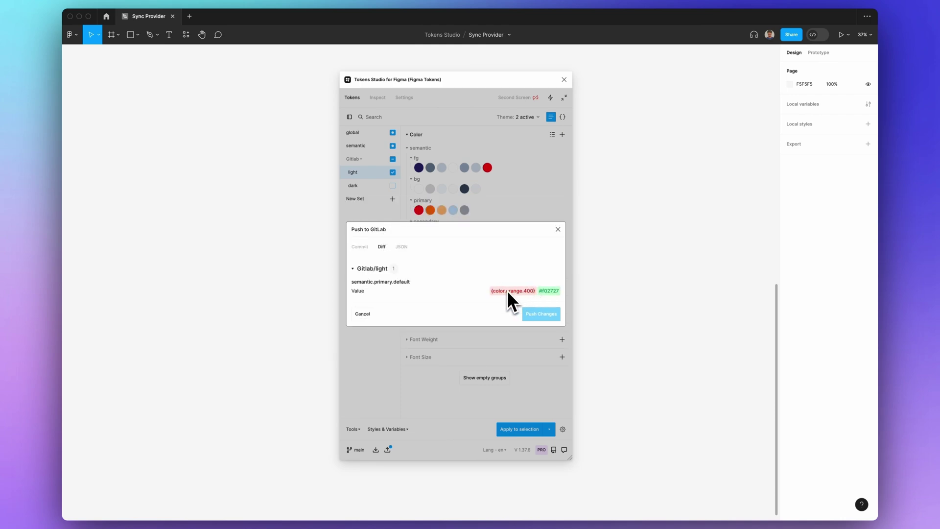
{"action": "left_click", "coordinate": [361, 247]}
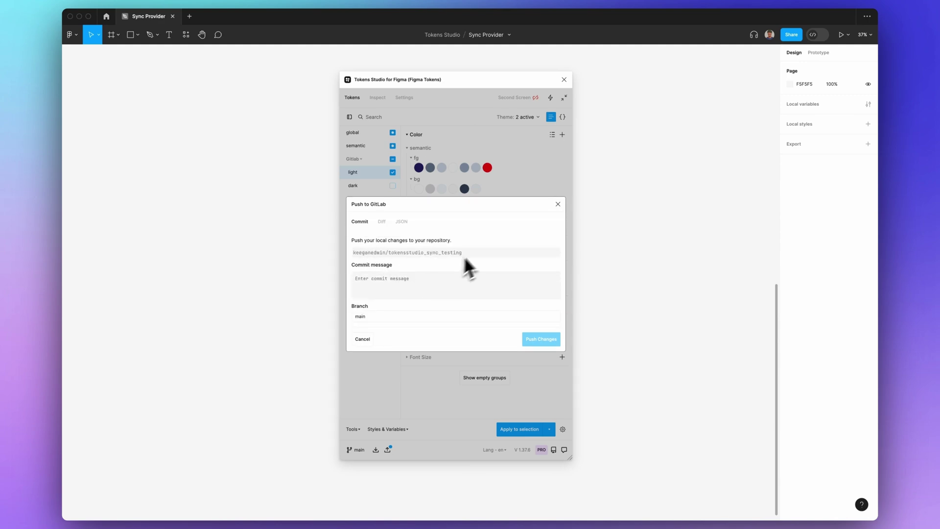
{"action": "type", "text": "changed pr"}
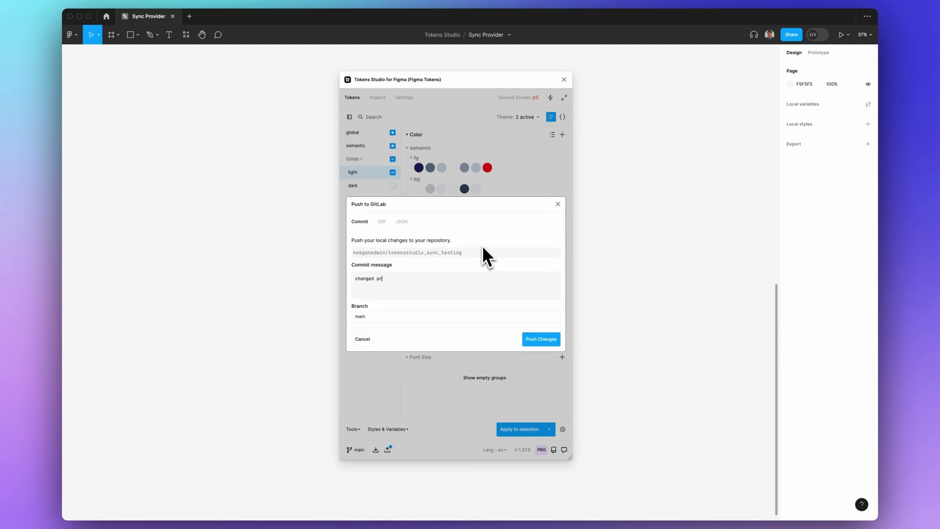
{"action": "type", "text": "imary.deafau"}
{"action": "key", "text": "BackSpace"}
{"action": "key", "text": "BackSpace"}
{"action": "key", "text": "BackSpace"}
{"action": "key", "text": "BackSpace"}
{"action": "key", "text": "BackSpace"}
{"action": "key", "text": "BackSpace"}
{"action": "key", "text": "BackSpace"}
{"action": "type", "text": ".deafau"}
{"action": "key", "text": "BackSpace"}
{"action": "key", "text": "BackSpace"}
{"action": "key", "text": "BackSpace"}
{"action": "key", "text": "BackSpace"}
{"action": "type", "text": "fault token value"}
{"action": "key", "text": "Return"}
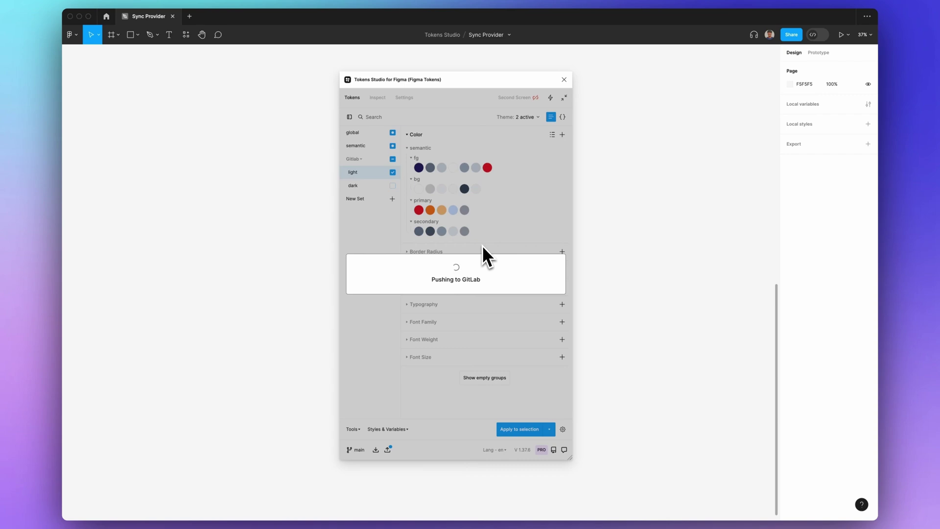
{"action": "key", "text": "super+Tab"}
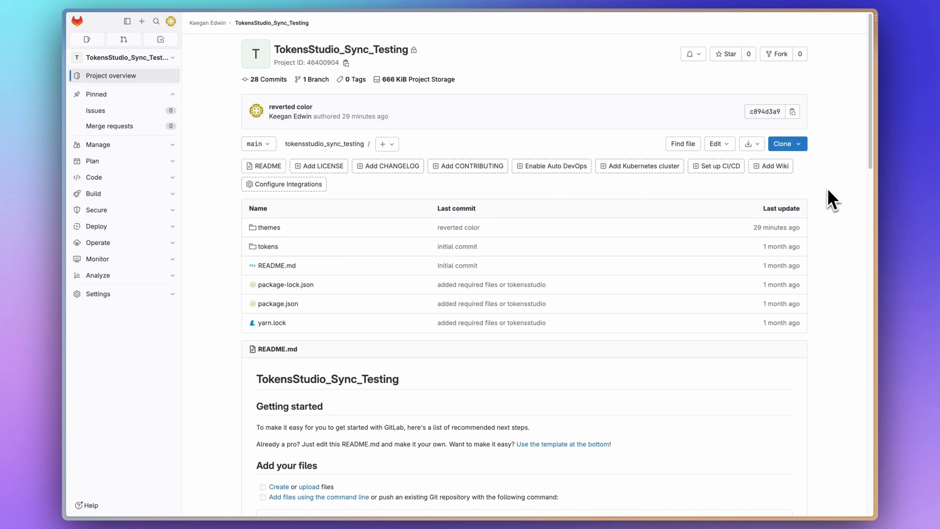
Step: Reload the project to confirm the new commit, then open the repository in the Web IDE
{"action": "key", "text": "super+r"}
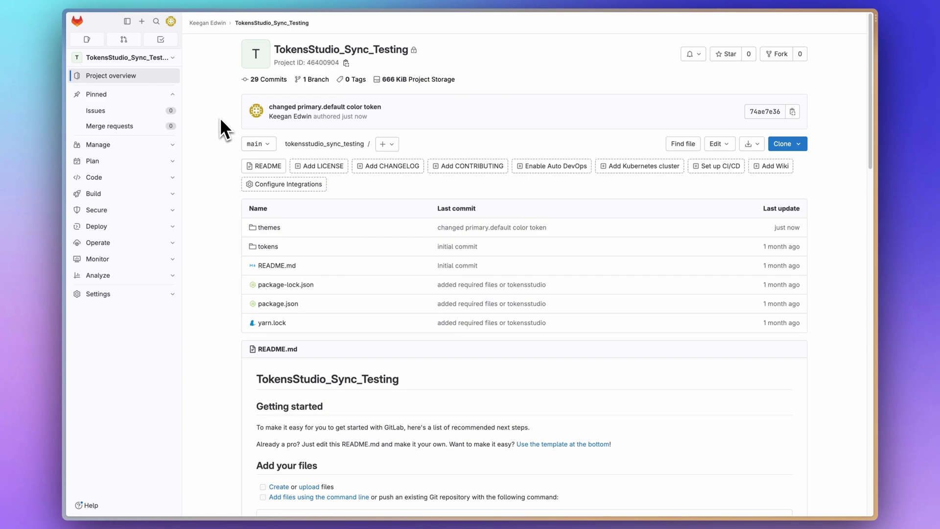
{"action": "key", "text": "."}
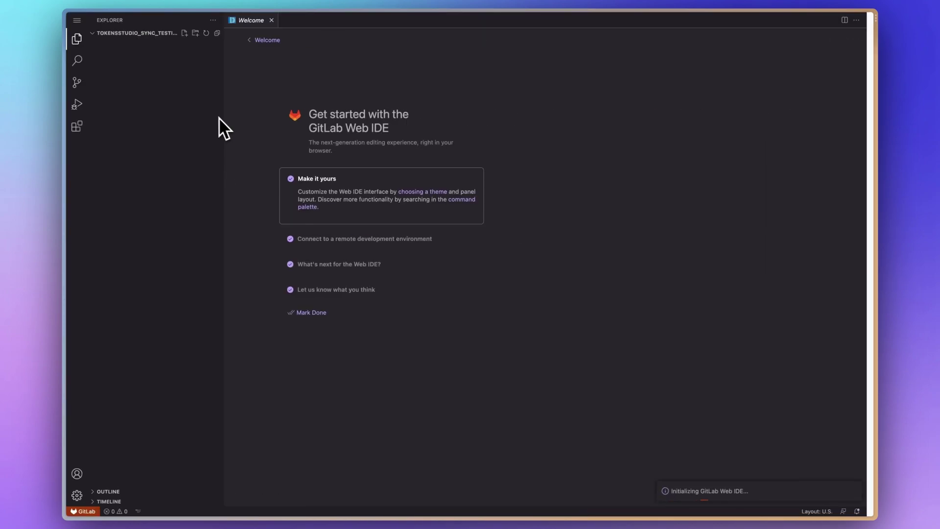
Step: Open themes/Gitlab/light.json in the Web IDE editor
{"action": "left_click", "coordinate": [77, 82]}
{"action": "left_click", "coordinate": [77, 39]}
{"action": "left_click", "coordinate": [77, 40]}
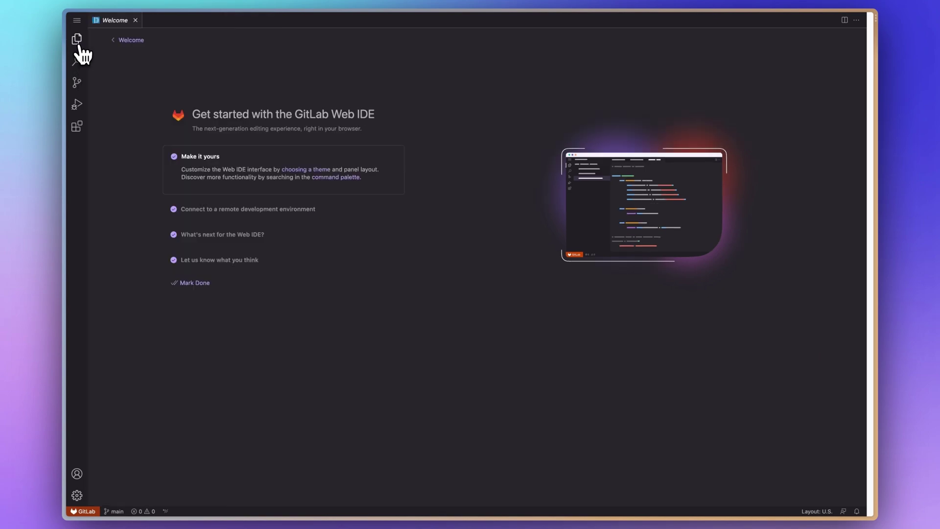
{"action": "left_click", "coordinate": [77, 82]}
{"action": "left_click", "coordinate": [77, 39]}
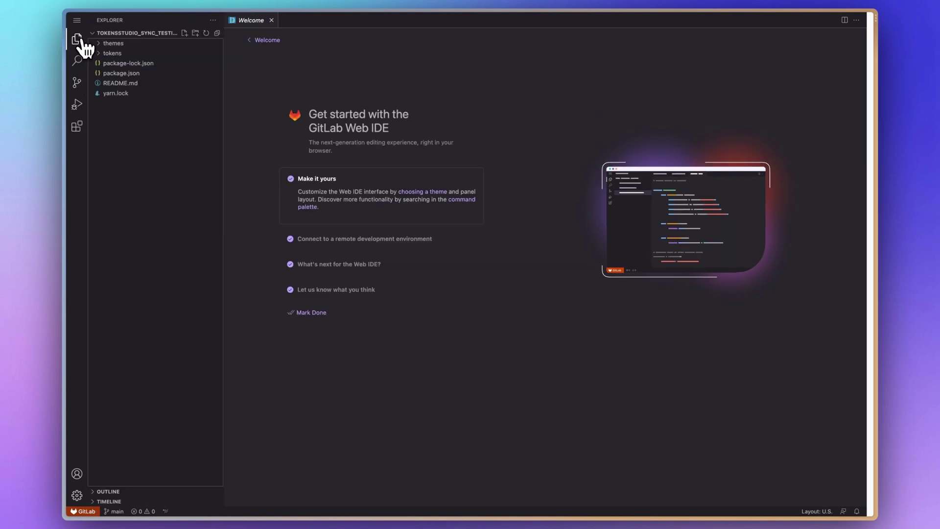
{"action": "left_click", "coordinate": [111, 53]}
{"action": "left_click", "coordinate": [139, 73]}
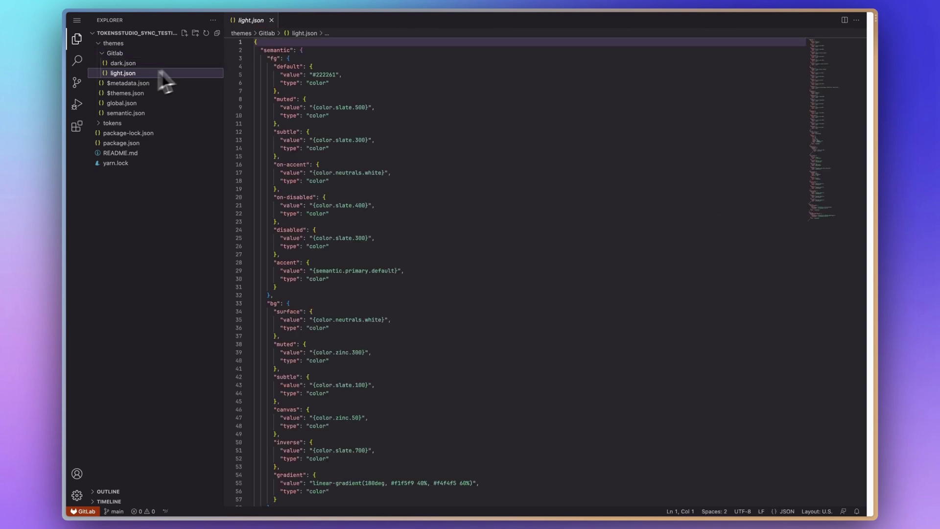
Step: Change the primary default value to {color.orange.400}
{"action": "left_click", "coordinate": [249, 58]}
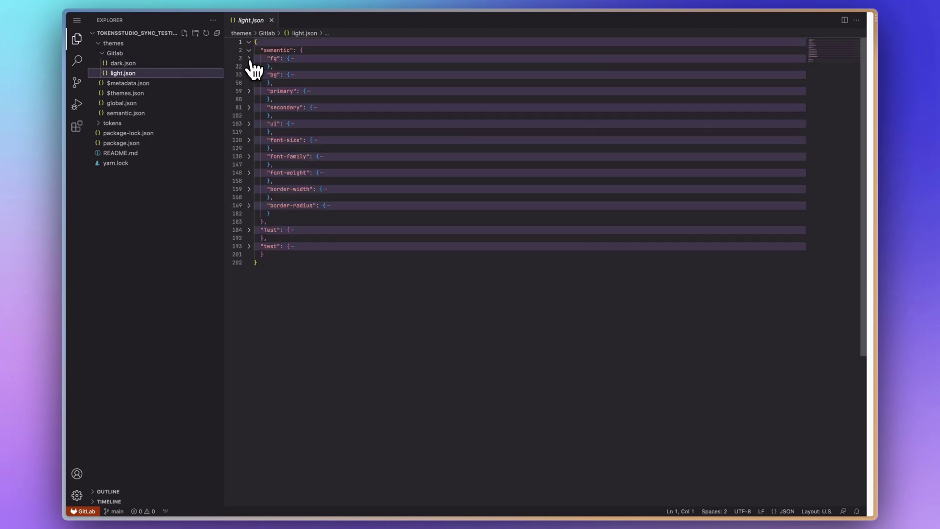
{"action": "left_click", "coordinate": [249, 91]}
{"action": "left_click", "coordinate": [321, 107]}
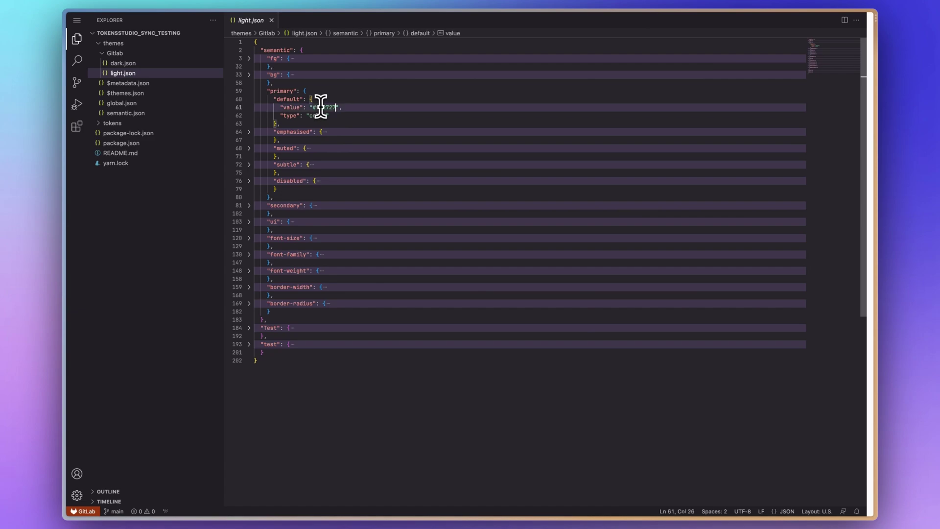
{"action": "type", "text": "{color"}
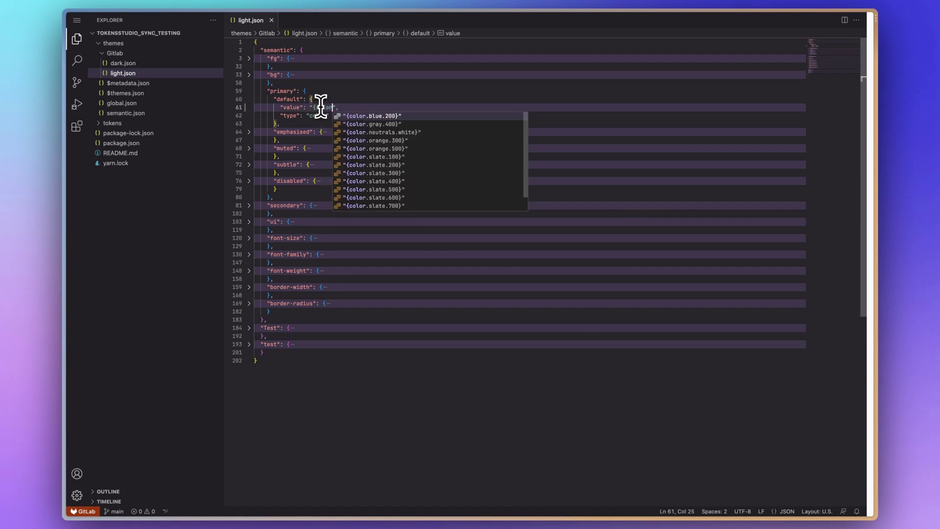
{"action": "type", "text": "\""}
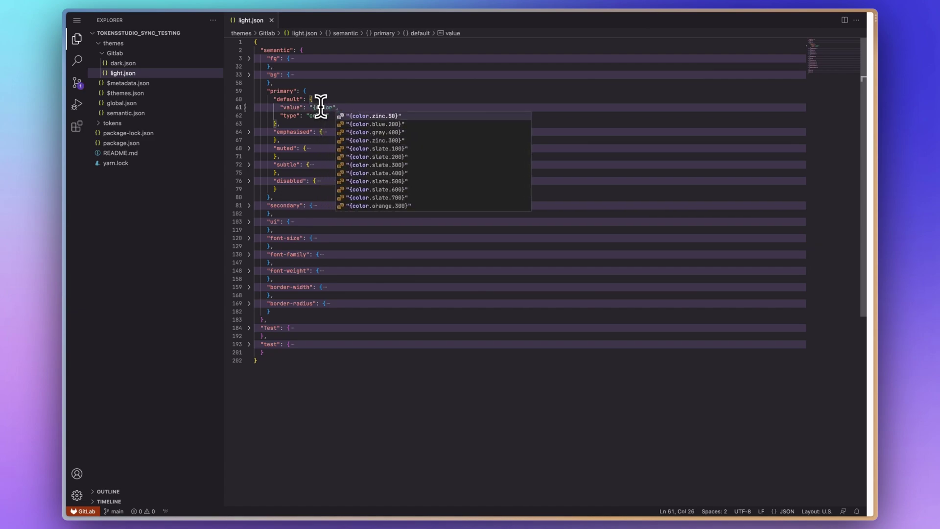
{"action": "key", "text": "BackSpace"}
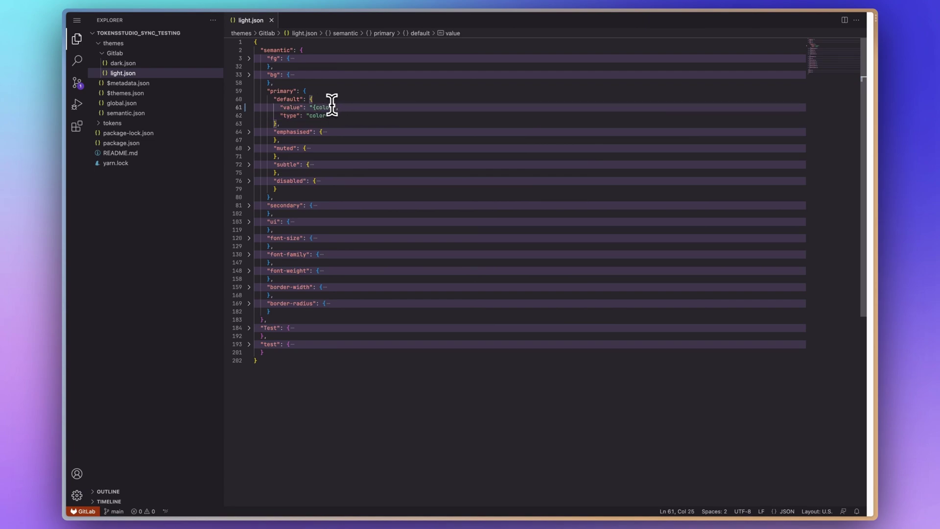
{"action": "type", "text": ".orange.40"}
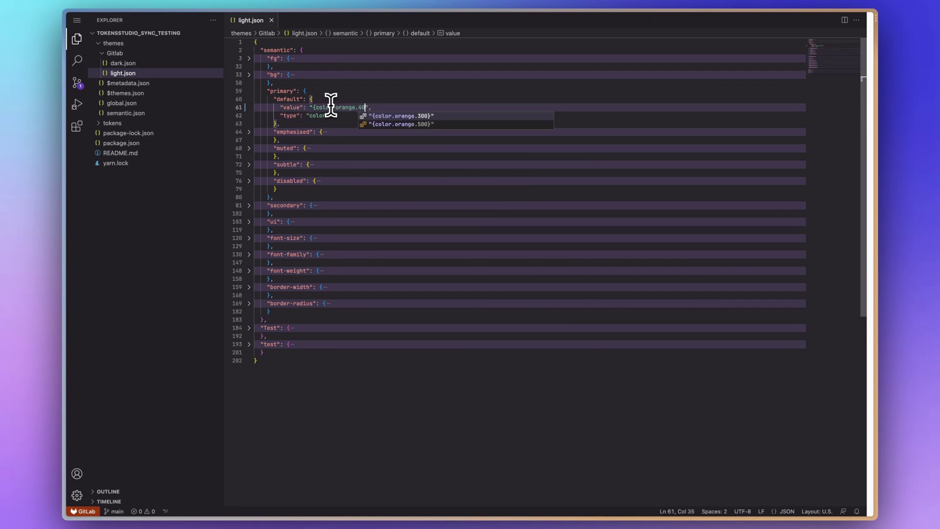
{"action": "type", "text": "0}"}
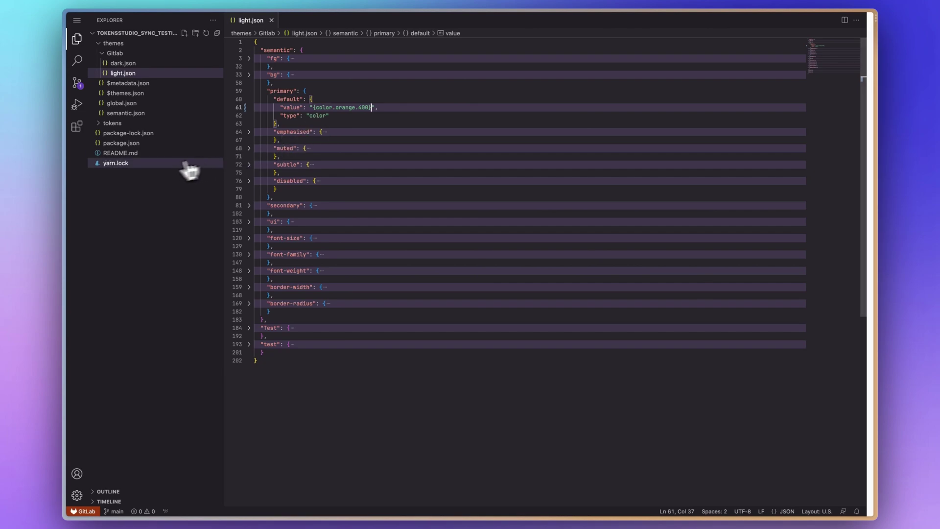
Step: Commit the light.json change to main with the message 'reverted color token'
{"action": "left_click", "coordinate": [77, 83]}
{"action": "left_click", "coordinate": [154, 36]}
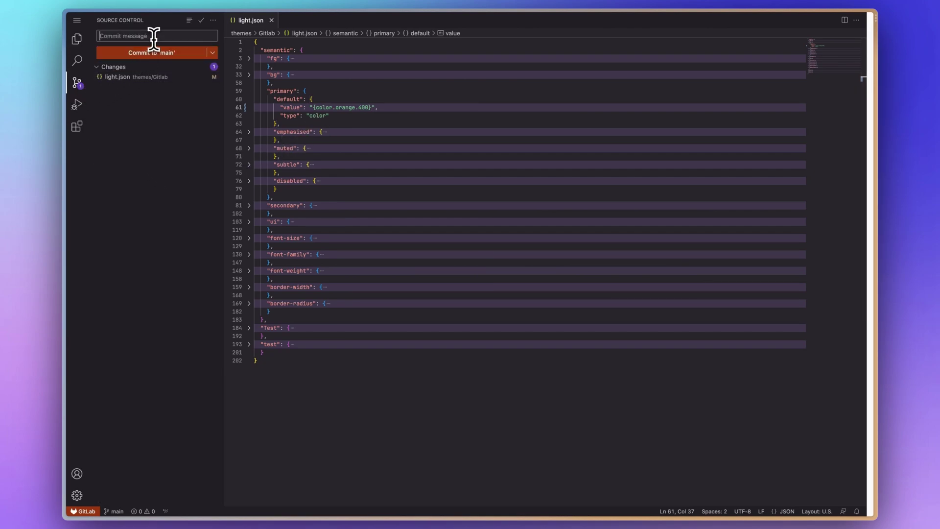
{"action": "type", "text": "reverted color token"}
{"action": "left_click", "coordinate": [139, 53]}
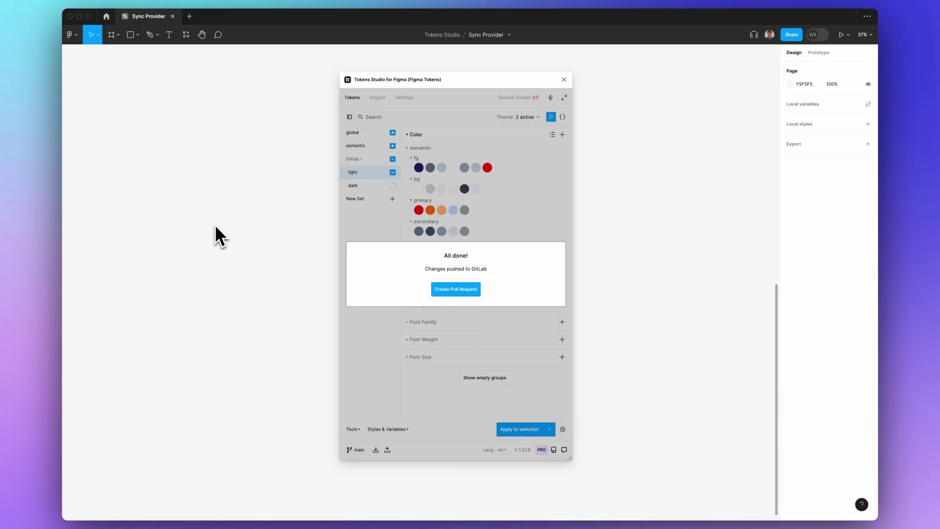
Step: Dismiss the push confirmation and pull the latest GitLab tokens over the local ones
{"action": "left_click", "coordinate": [422, 342]}
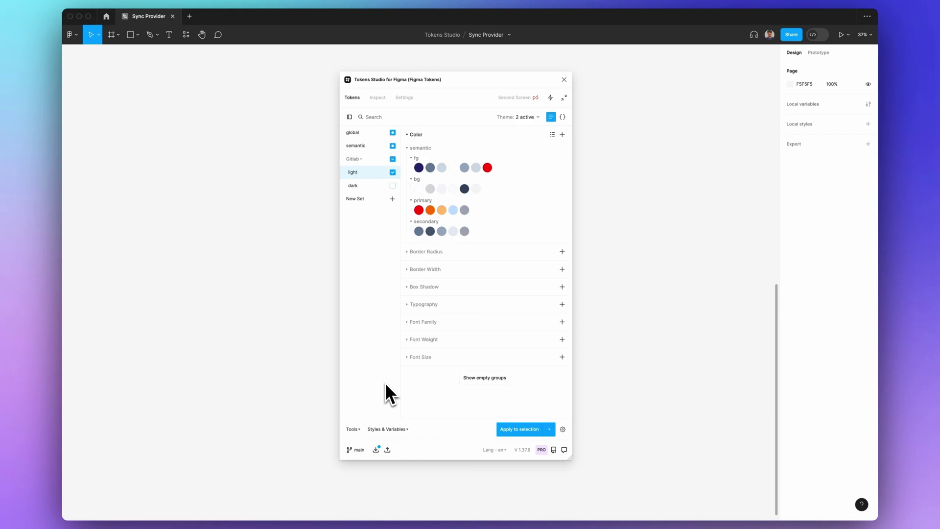
{"action": "left_click", "coordinate": [376, 449]}
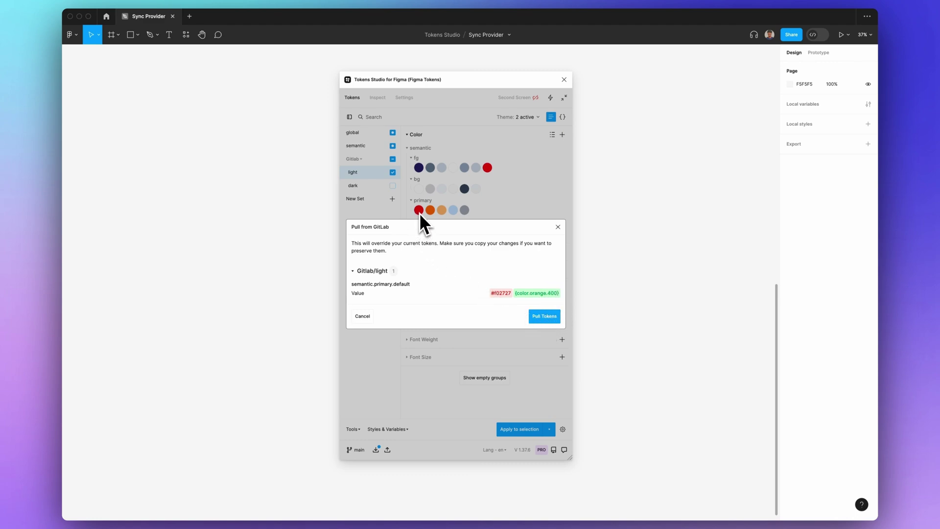
{"action": "left_click", "coordinate": [553, 319]}
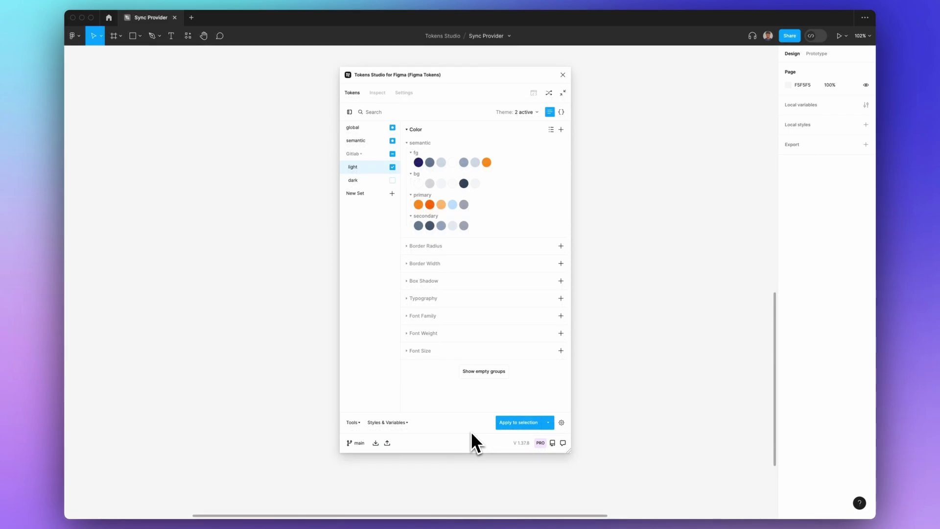
Step: Edit the Gitlab provider to use repository hyma-tokens-studio/sync-testing with an empty file path, and save
{"action": "left_click", "coordinate": [406, 94]}
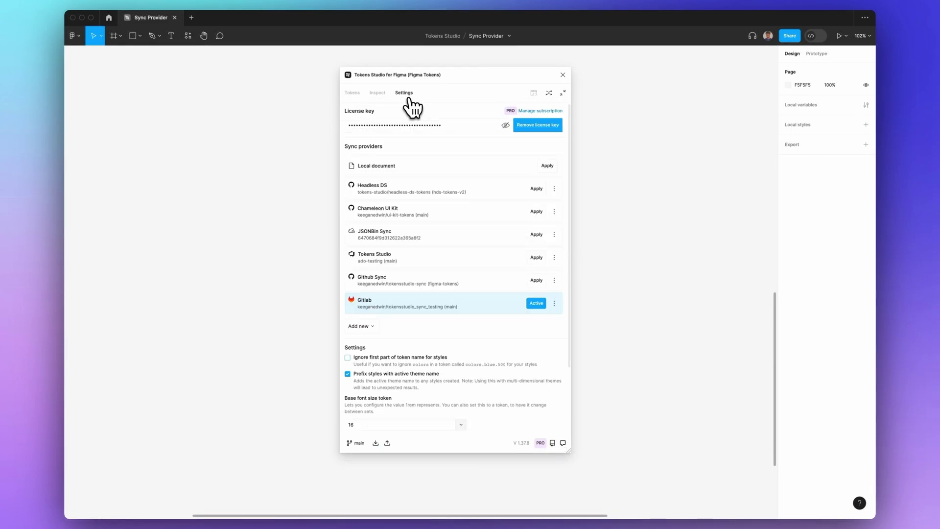
{"action": "left_click", "coordinate": [554, 303]}
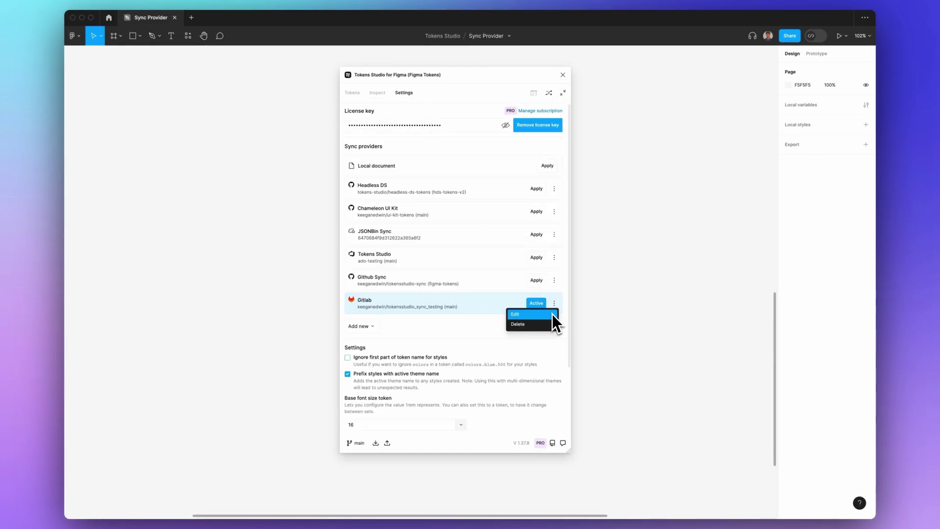
{"action": "left_click", "coordinate": [553, 315]}
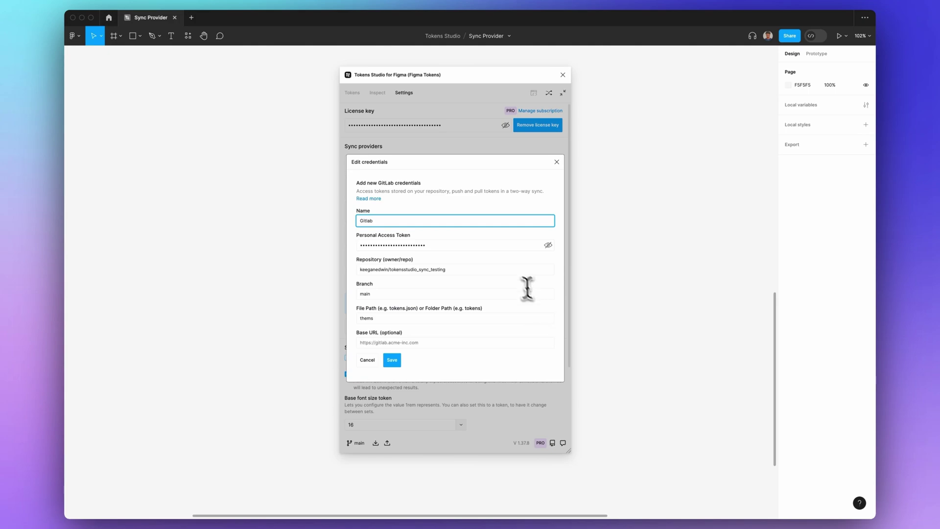
{"action": "left_click", "coordinate": [513, 271]}
{"action": "key", "text": "super+a"}
{"action": "key", "text": "BackSpace"}
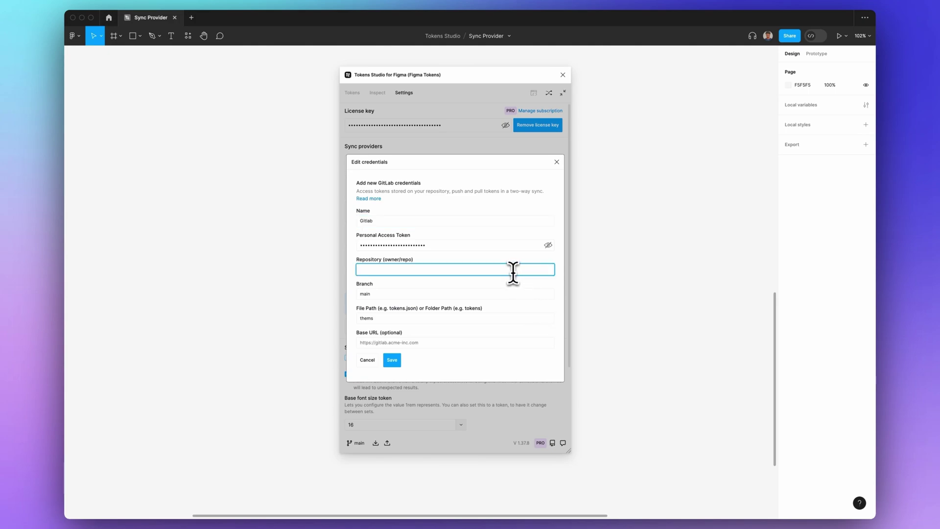
{"action": "type", "text": "hyma-tokens-studio/sync-testing"}
{"action": "key", "text": "Tab"}
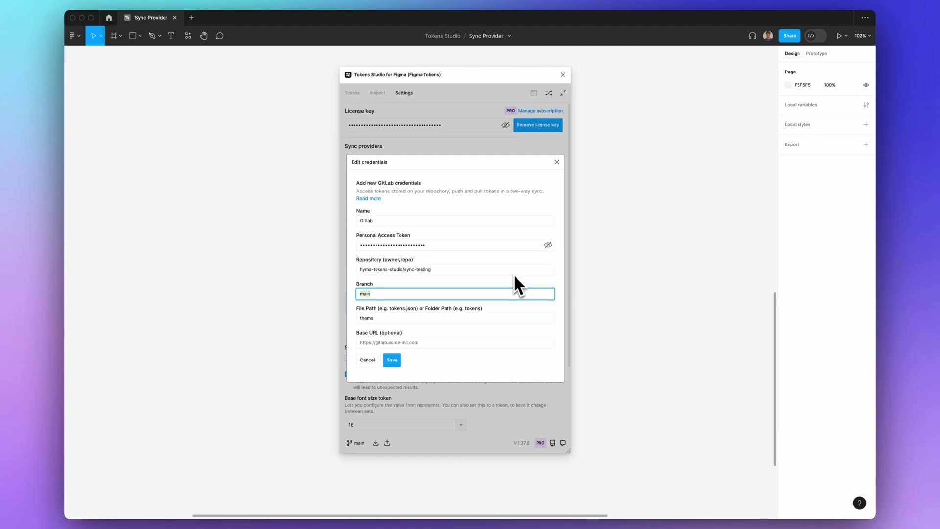
{"action": "key", "text": "Tab"}
{"action": "key", "text": "BackSpace"}
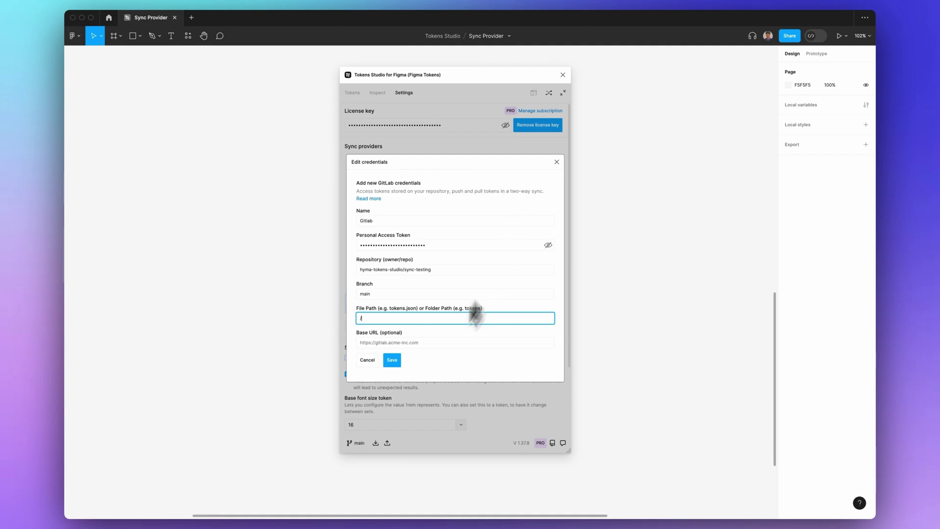
{"action": "left_click", "coordinate": [391, 368]}
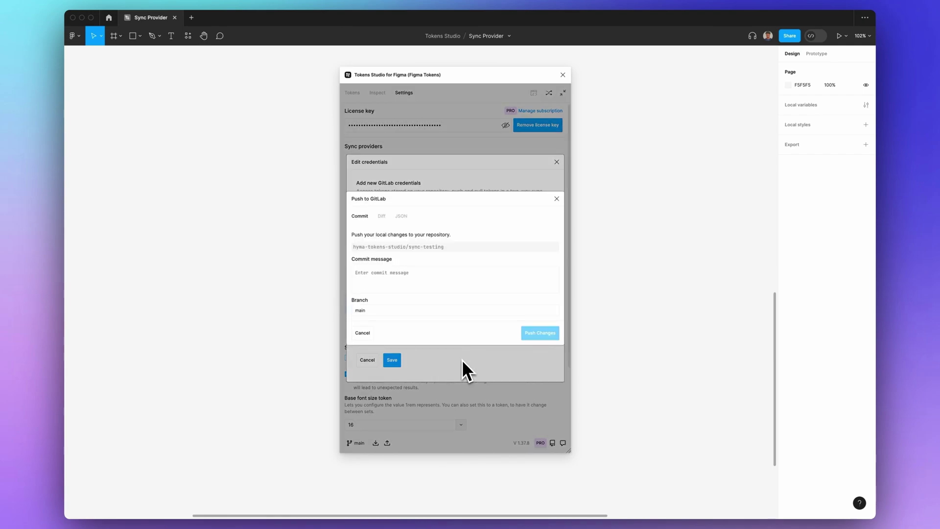
Step: Focus the Commit message field in the Push to GitLab dialog for hyma-tokens-studio/sync-testing on main
{"action": "left_click", "coordinate": [457, 273]}
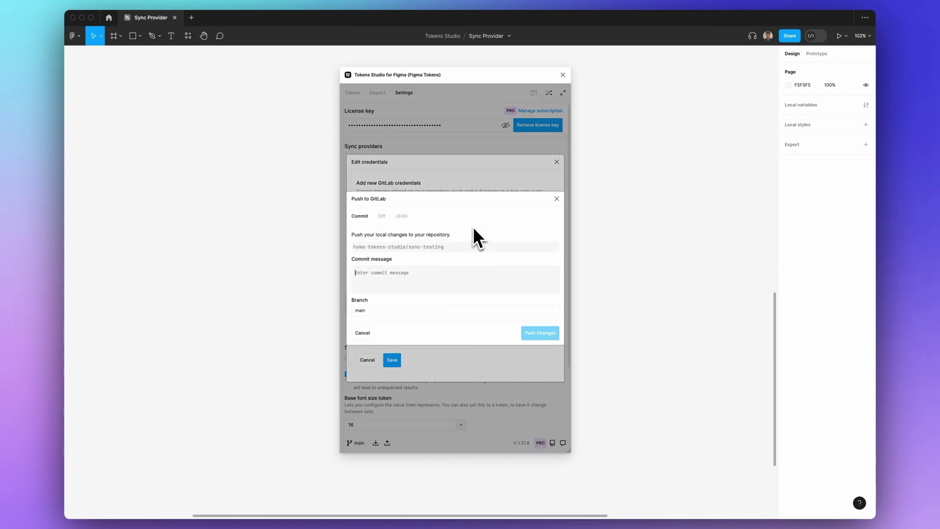